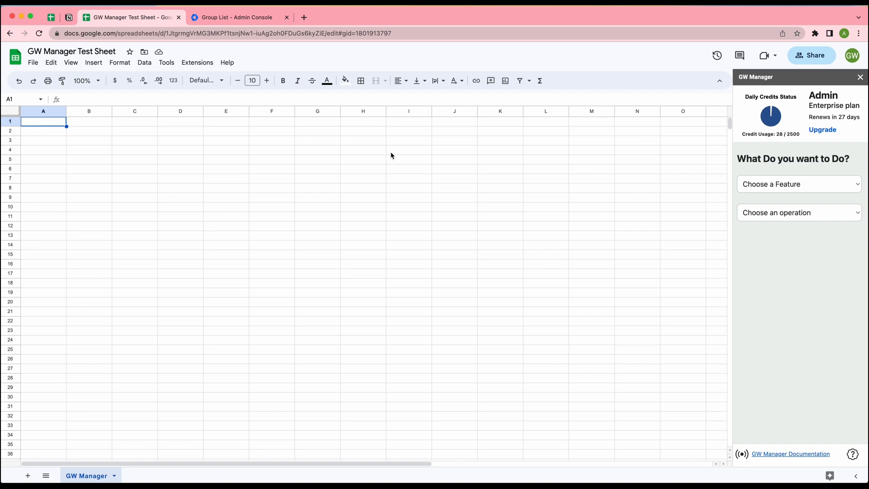
Insert the Add Members sheet from the Manage Members feature of the GW Manager add-on
click(813, 189)
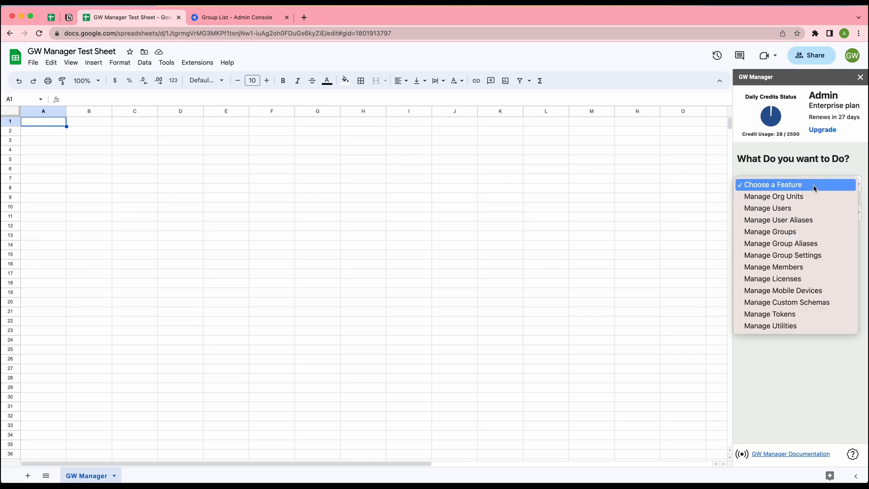
click(810, 325)
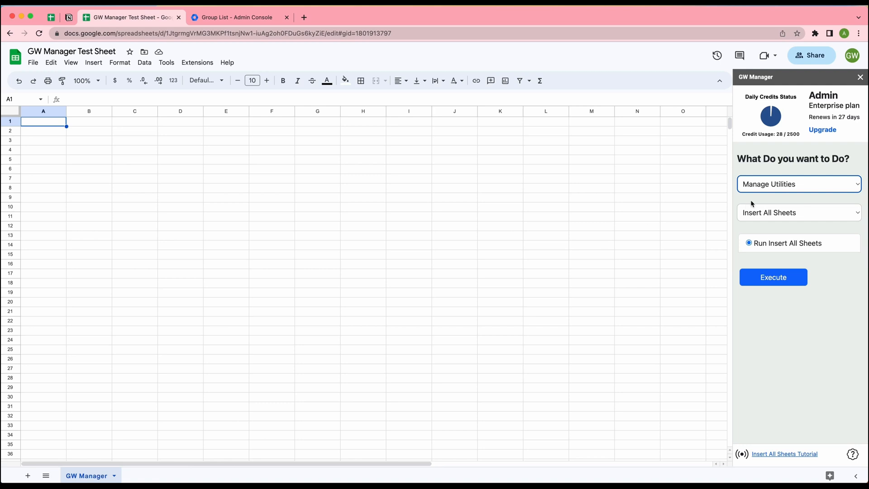
click(794, 188)
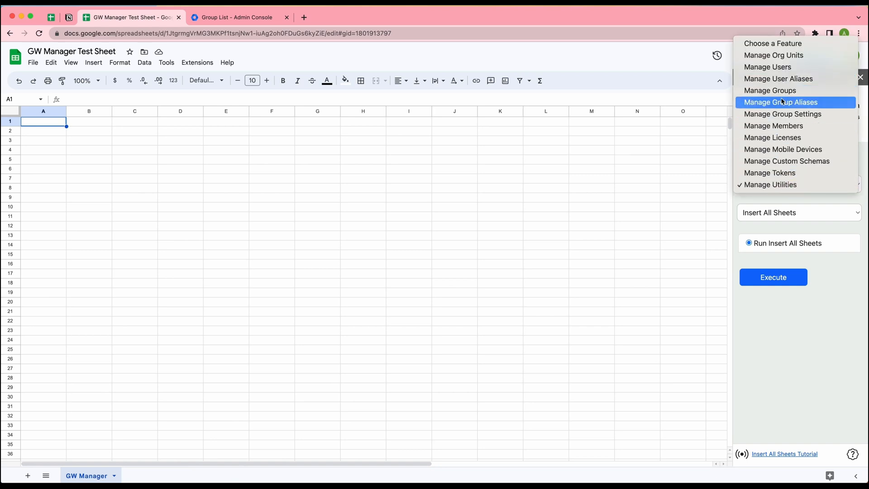
click(782, 125)
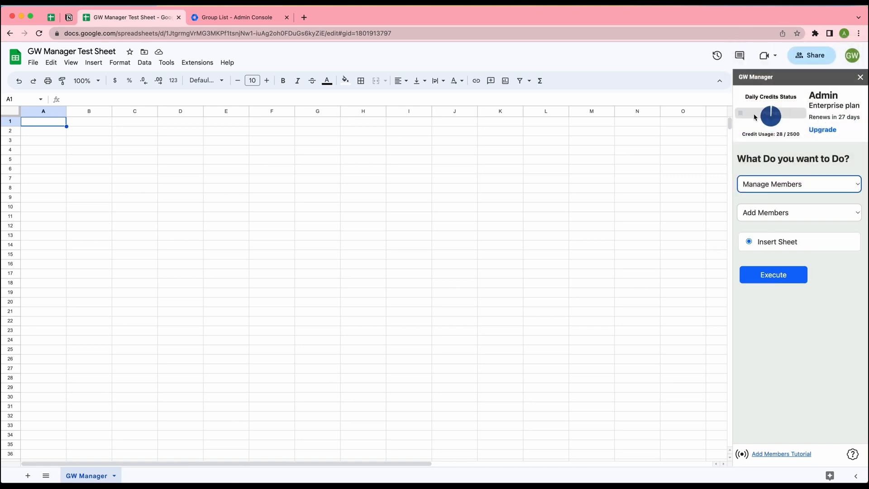
click(794, 215)
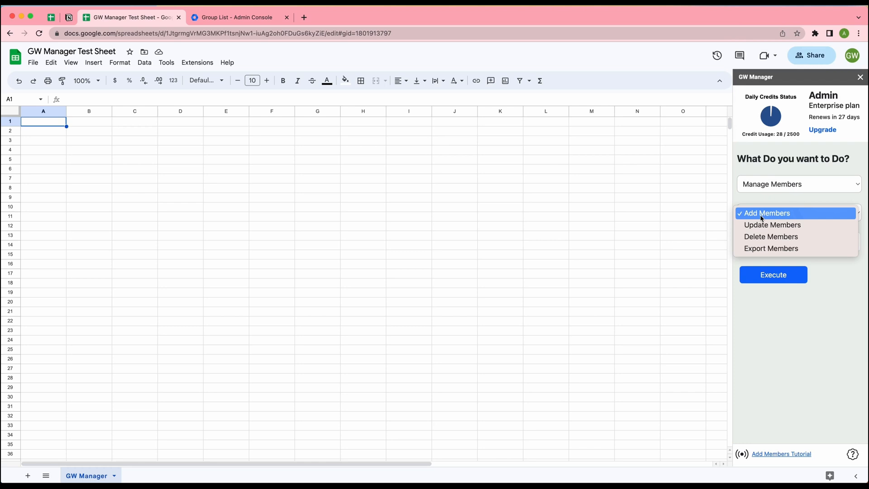
click(760, 214)
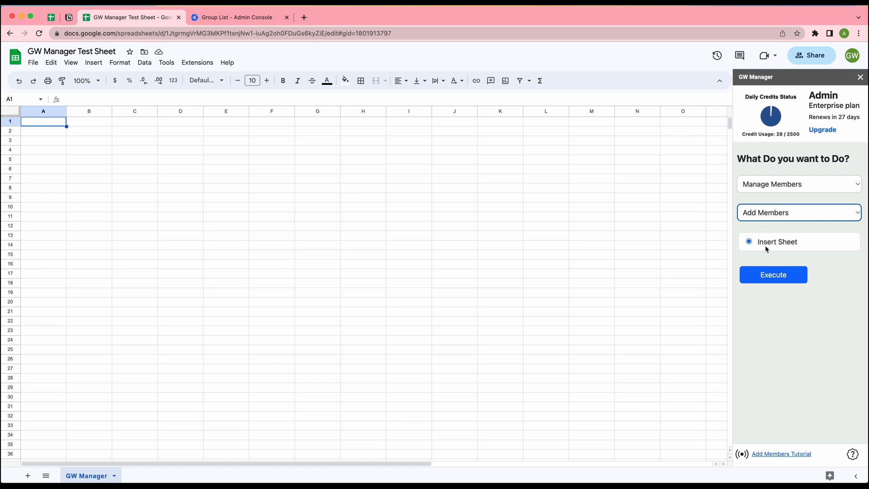
click(749, 279)
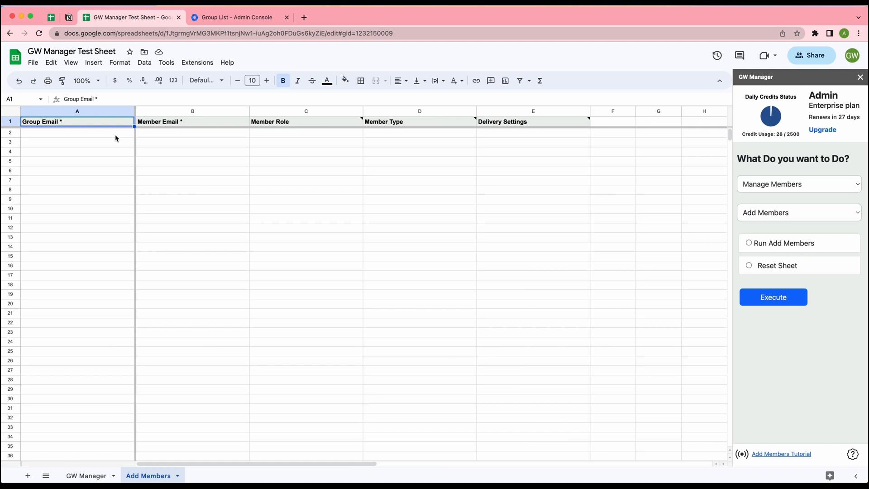
Examine the sheet's required email columns and the possible values noted for Member Role, Member Type and Delivery Settings
click(71, 137)
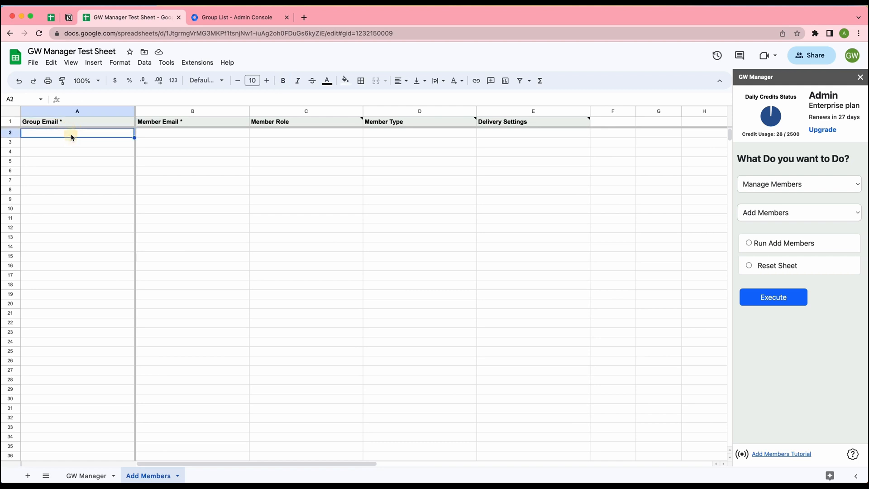
click(151, 136)
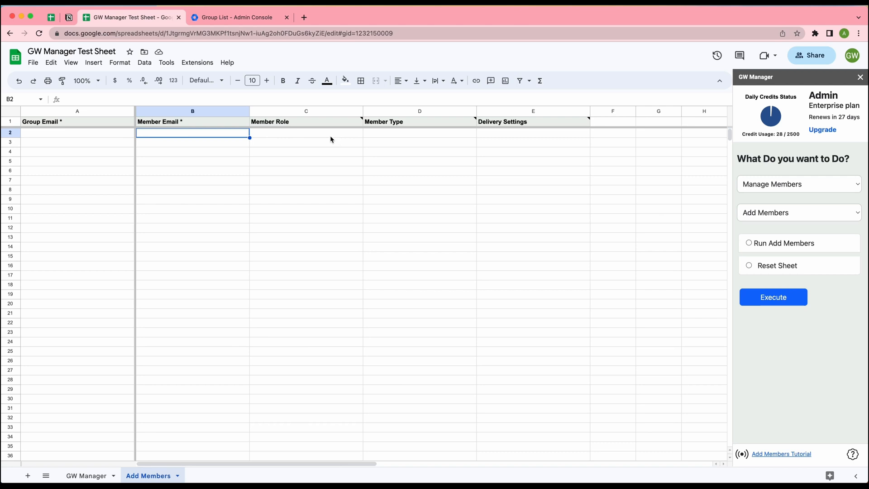
mouse_move(313, 122)
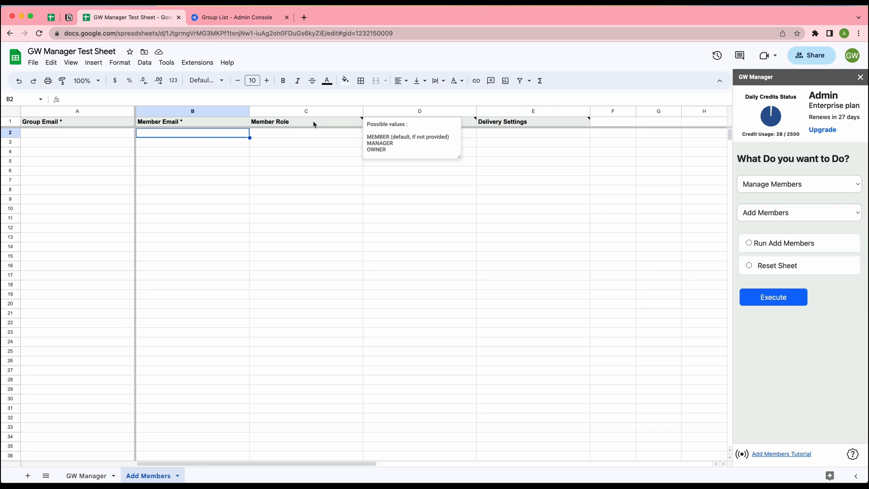
click(398, 190)
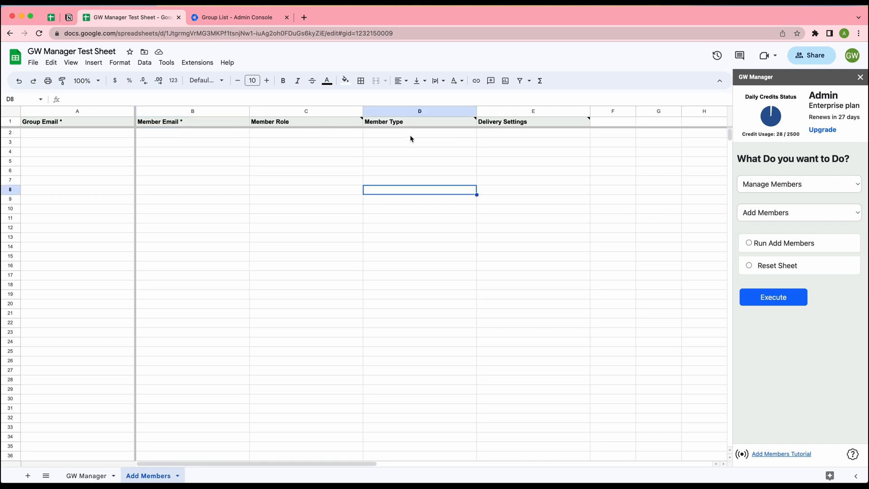
mouse_move(417, 125)
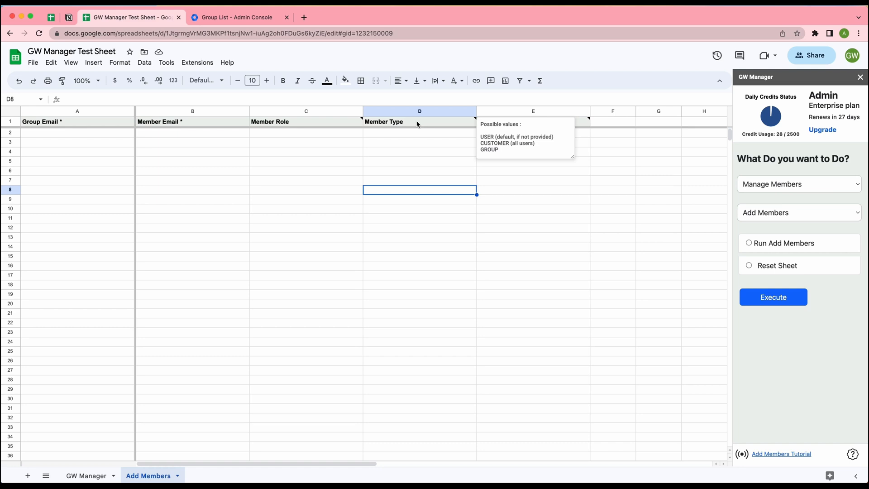
click(432, 137)
mouse_move(549, 127)
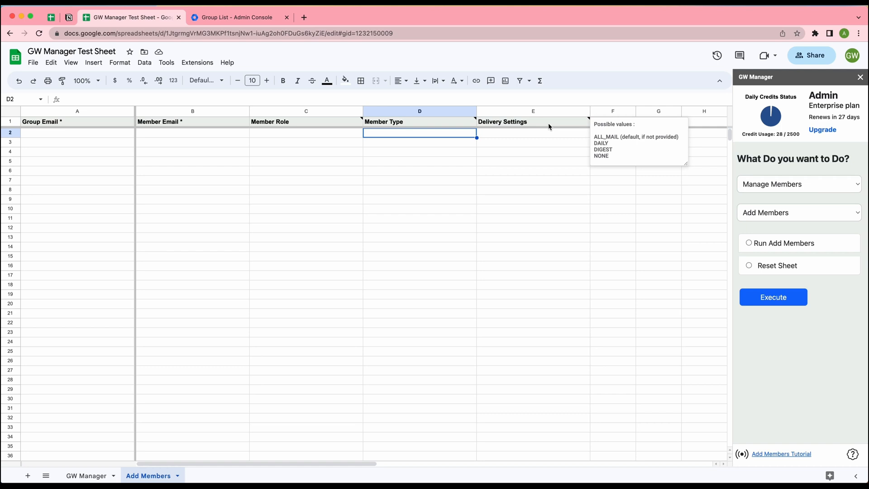
click(407, 171)
click(435, 151)
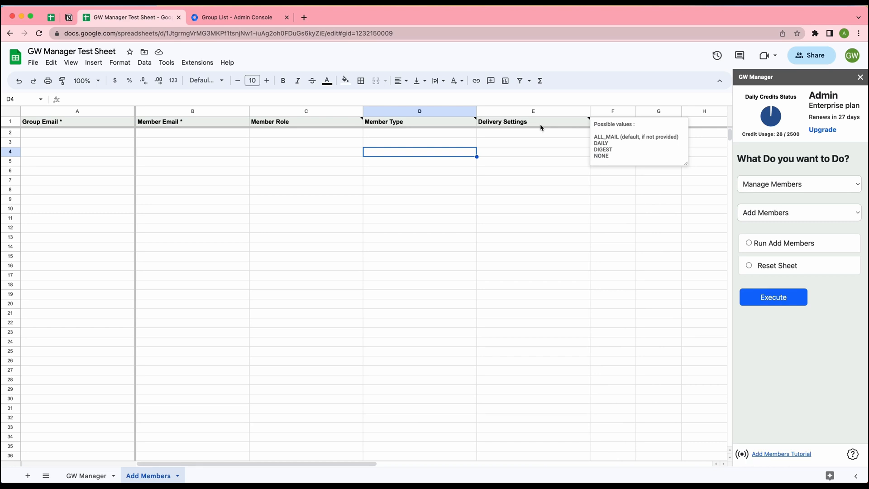
Paste the copied list of group emails, member emails, roles and delivery settings into the Add Members sheet starting at A2
click(103, 135)
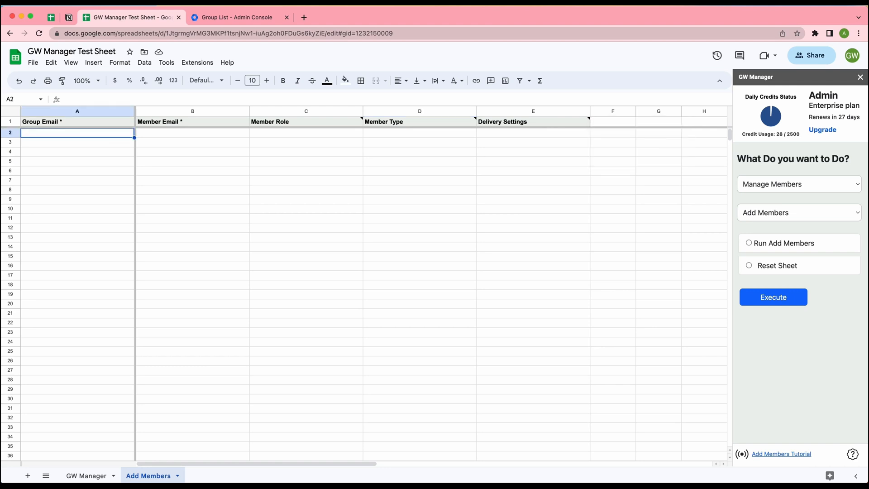
key(super+v)
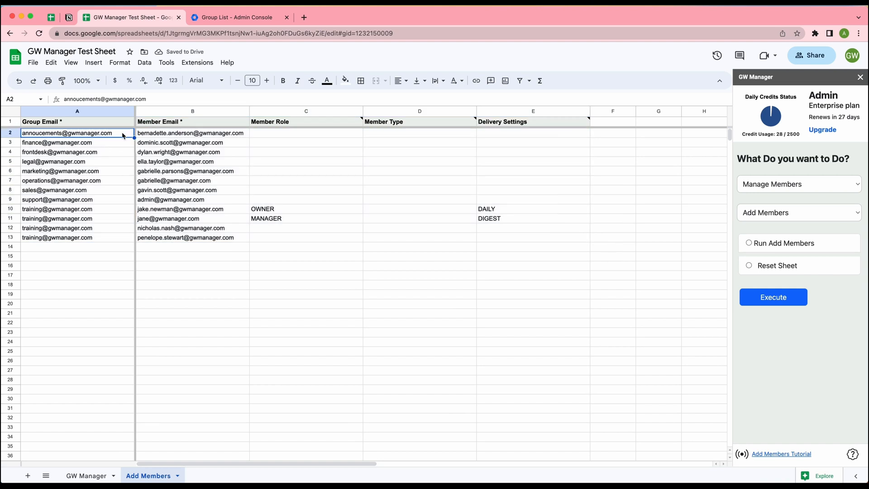
Review the pasted rows of the training group, including their member emails, roles and delivery settings
mouse_move(89, 139)
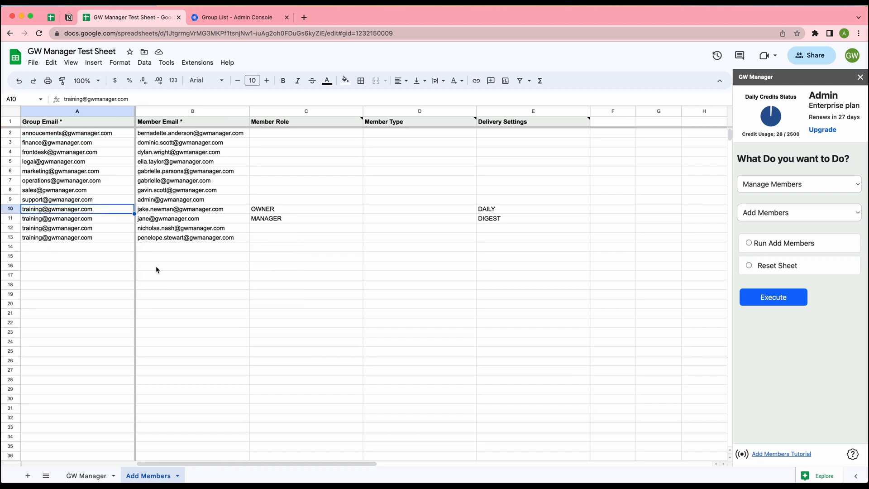
key(shift+Down)
key(shift+Down)
key(shift+Down)
key(shift+Right)
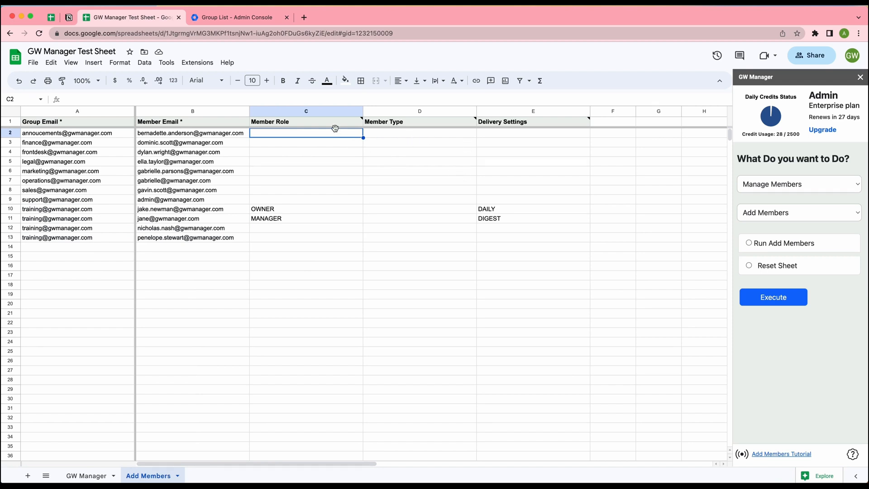
mouse_move(330, 126)
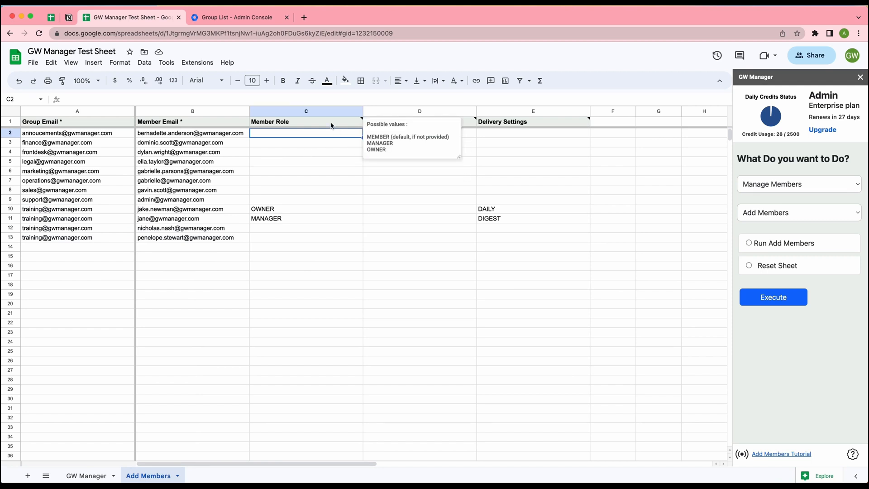
click(115, 220)
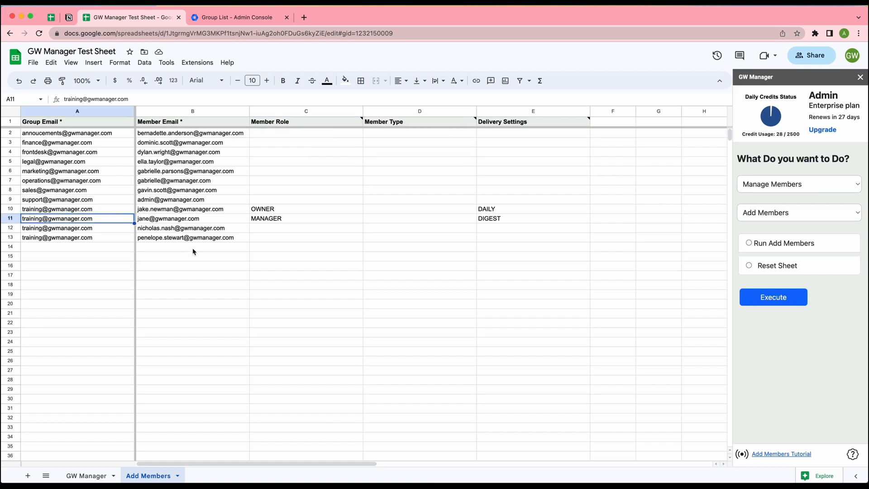
key(Up)
key(Right)
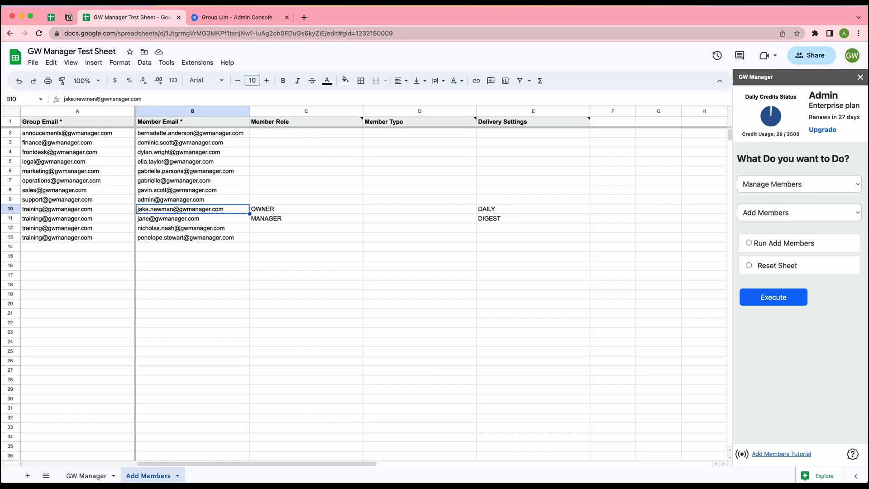
key(Down)
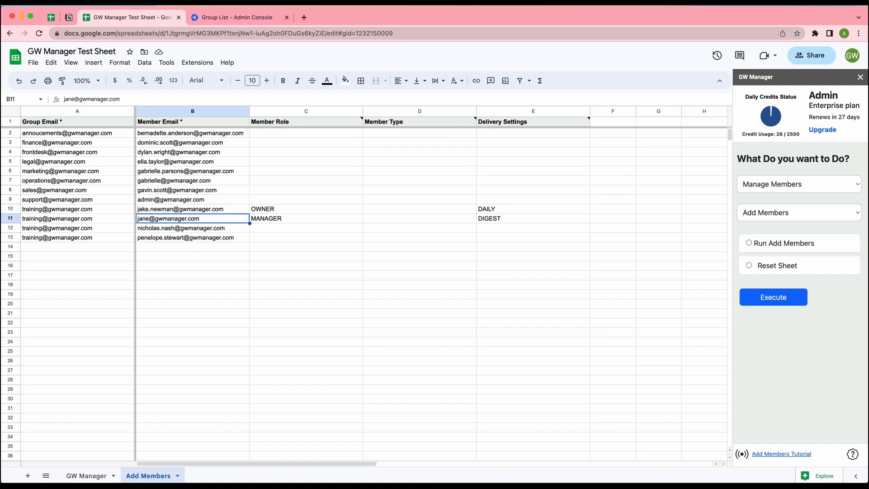
key(Up)
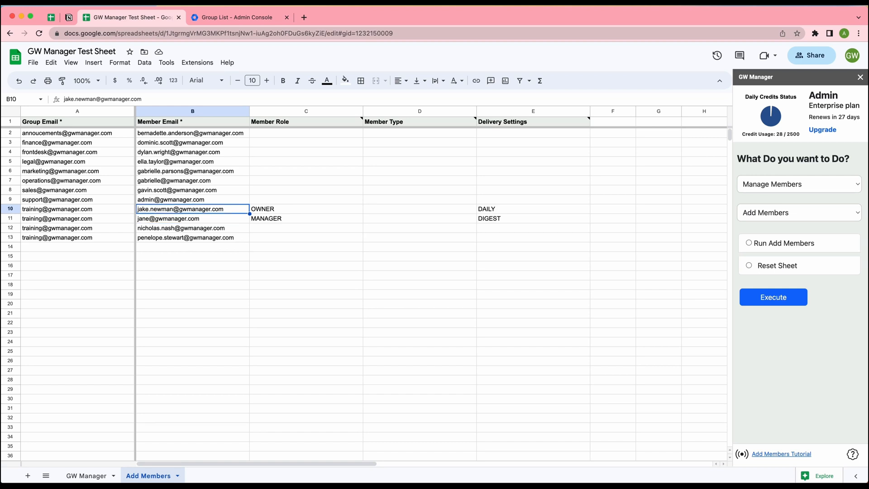
key(Right)
key(Right)
key(Right)
key(Right)
key(Left)
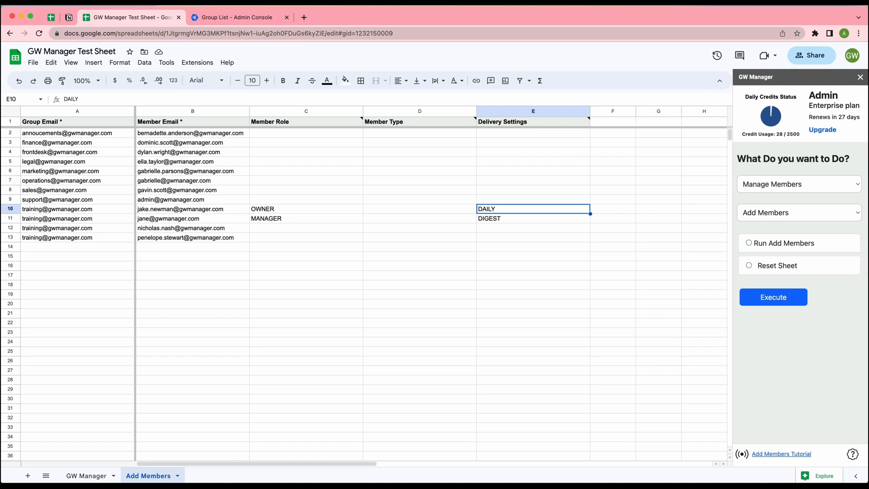
key(Down)
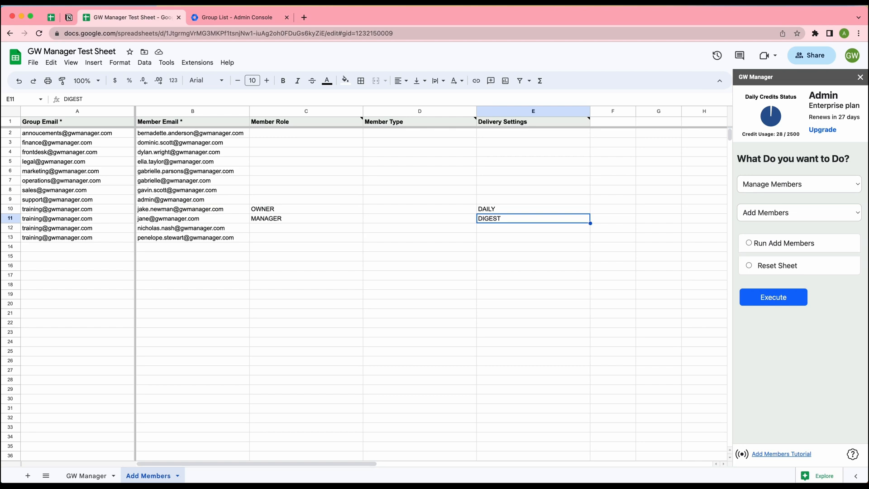
key(Home)
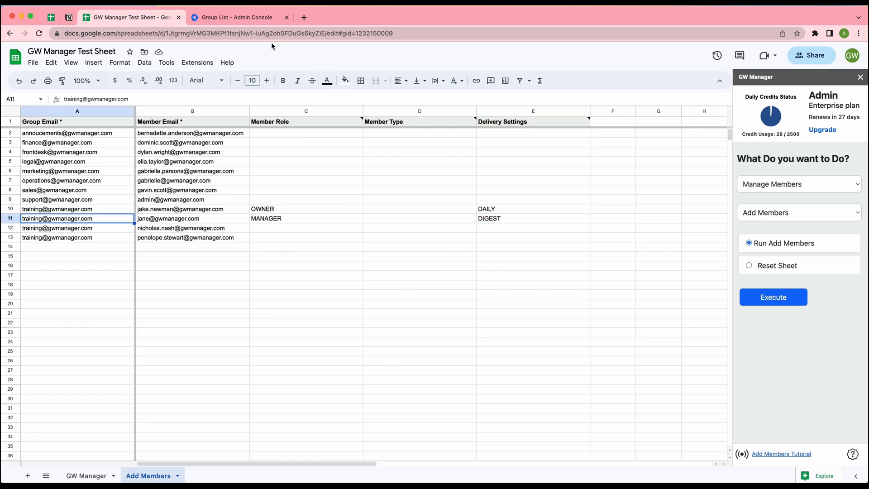
Switch to the Google Admin console and reload the group list to check the member counts before adding members
click(239, 18)
right_click(560, 84)
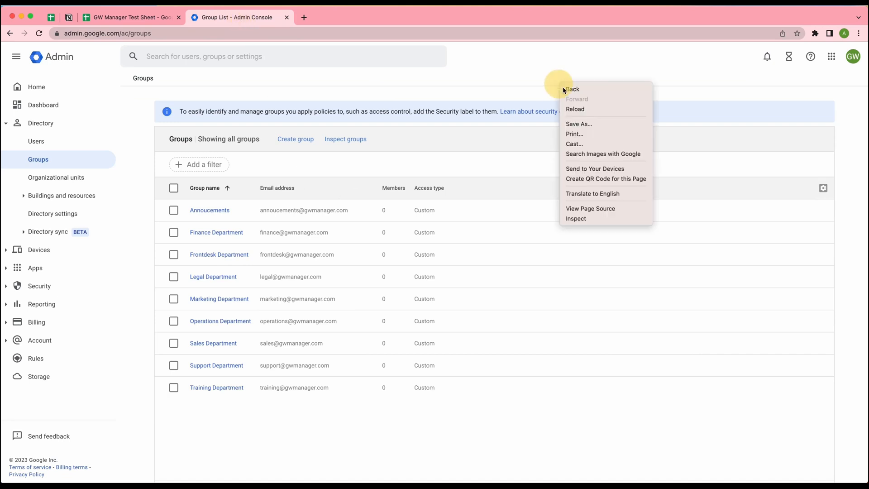
click(583, 112)
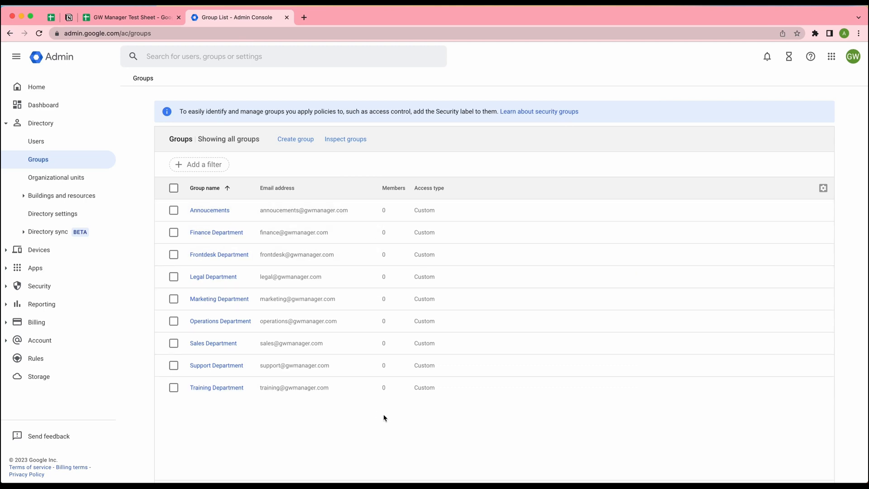
Return to the GW Manager Test Sheet in Google Sheets and execute Run Add Members on the filled-in list
click(132, 18)
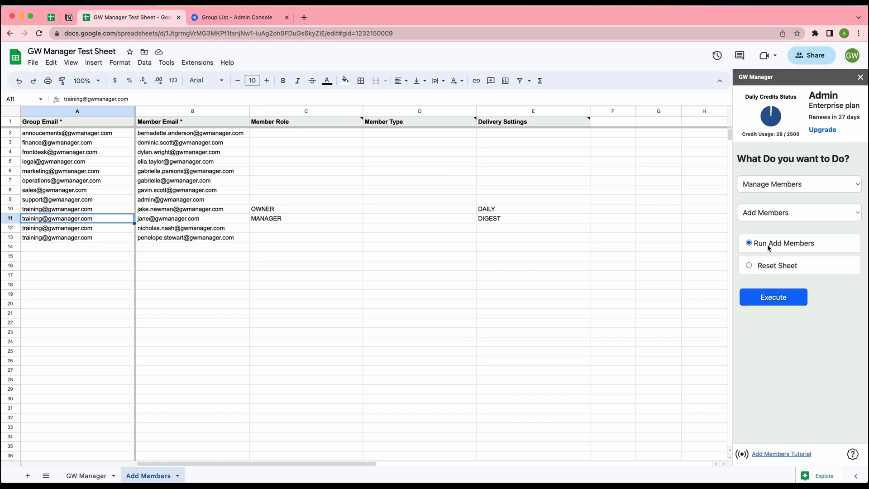
click(752, 302)
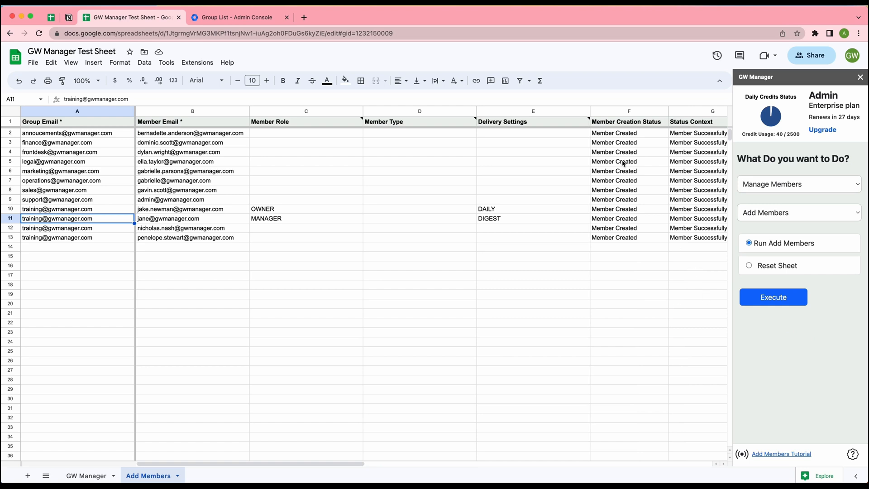
Check the Member Creation Status and Status Context columns for the processed rows
click(616, 134)
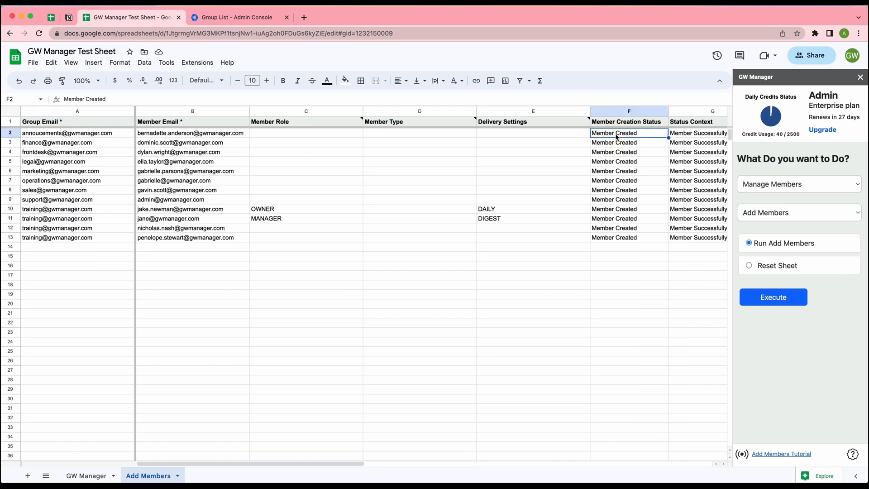
key(Right)
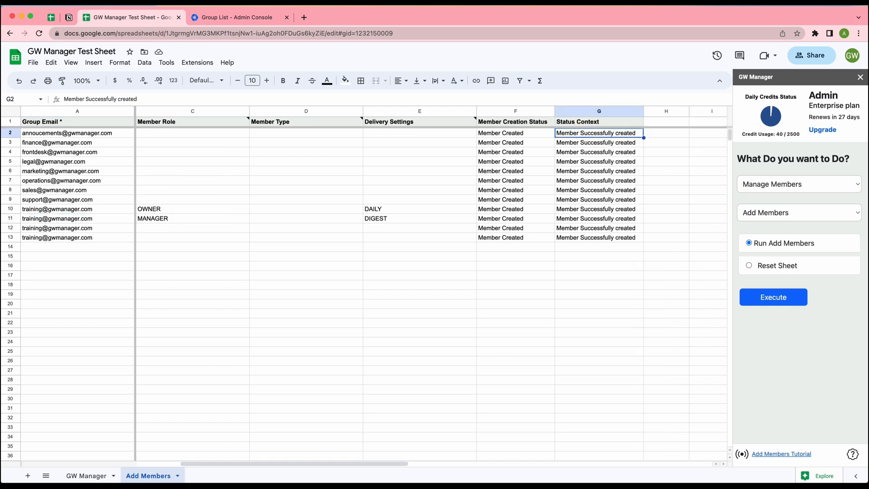
key(Left)
key(Left)
key(Left)
key(Left)
key(Left)
key(Left)
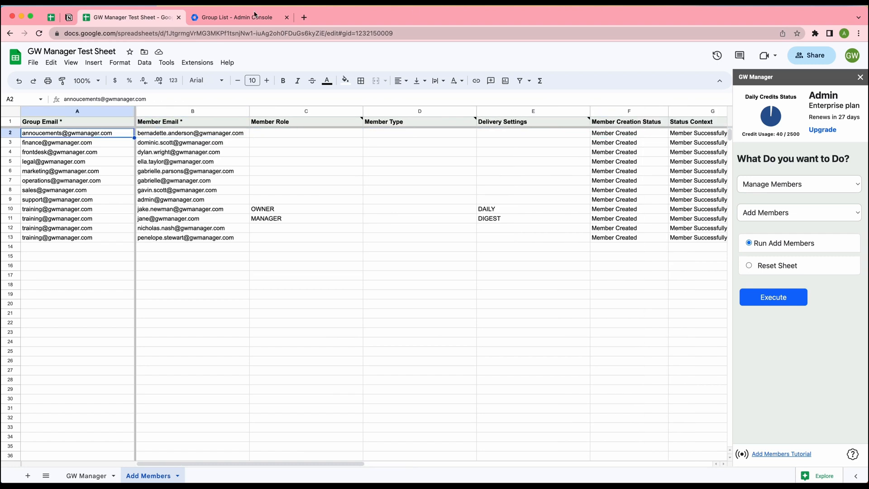
Switch back to the Google Admin console and refresh the groups page to verify the members added to each group
click(238, 17)
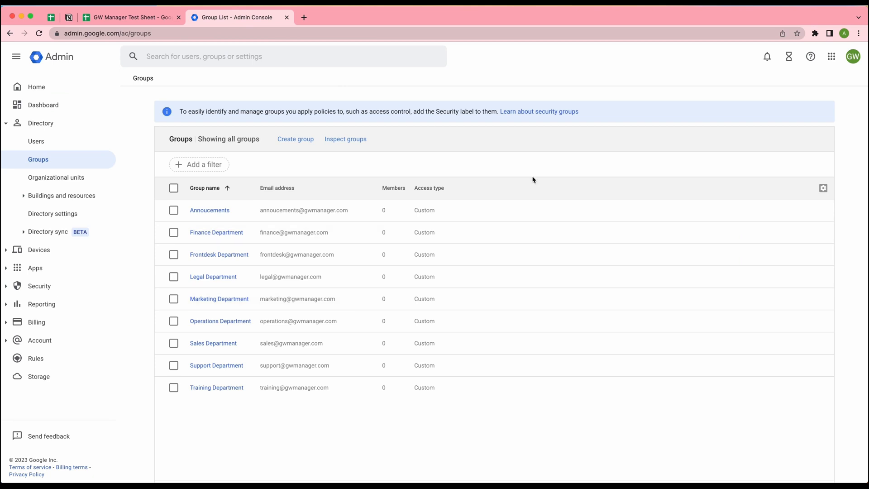
right_click(606, 90)
click(624, 118)
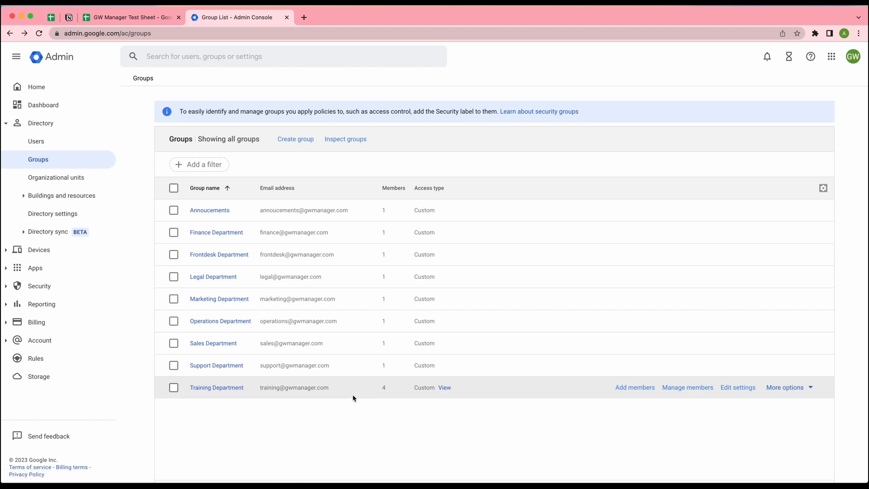
Open the Training Department group's advanced settings in Google Groups and examine its member list for roles and subscriptions
click(227, 388)
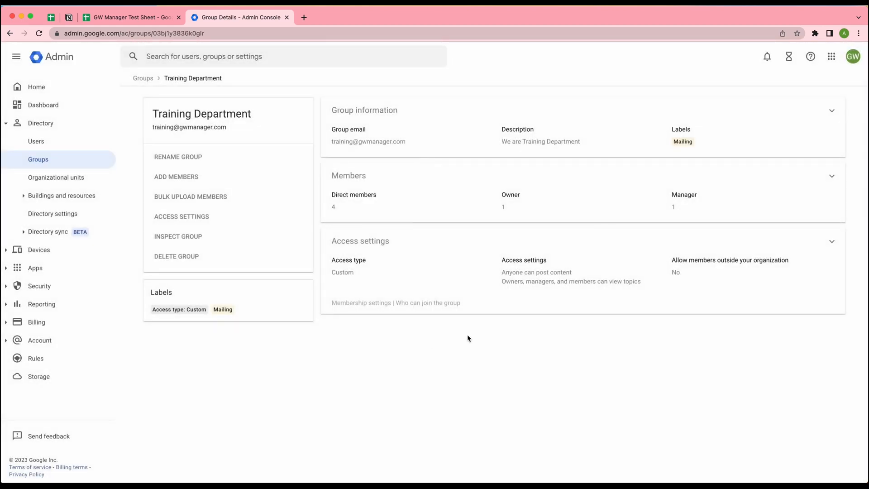
click(386, 280)
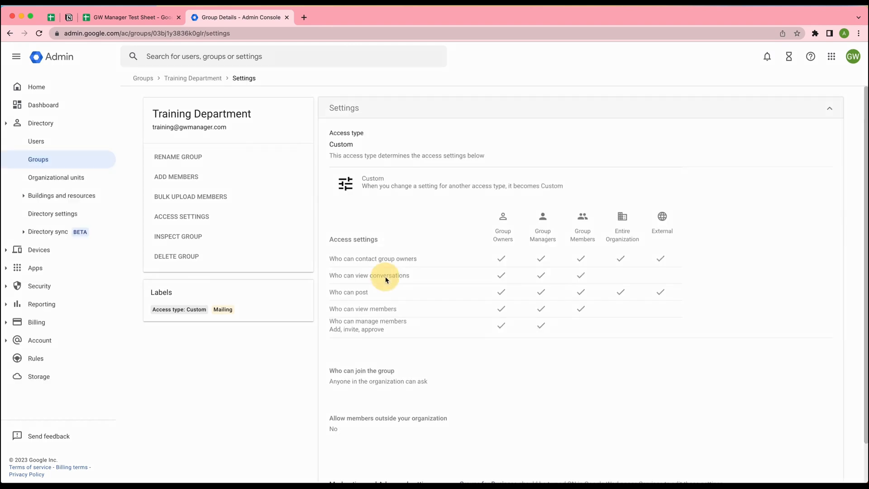
scroll(386, 280, down, 2)
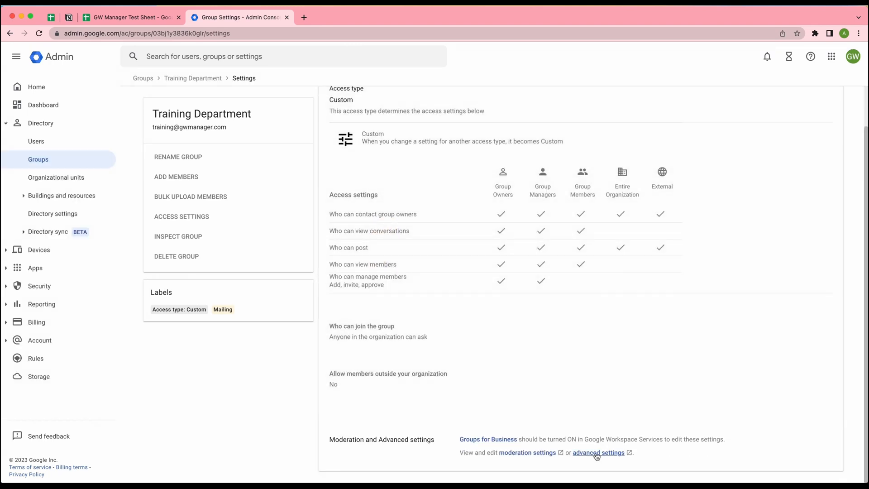
click(598, 452)
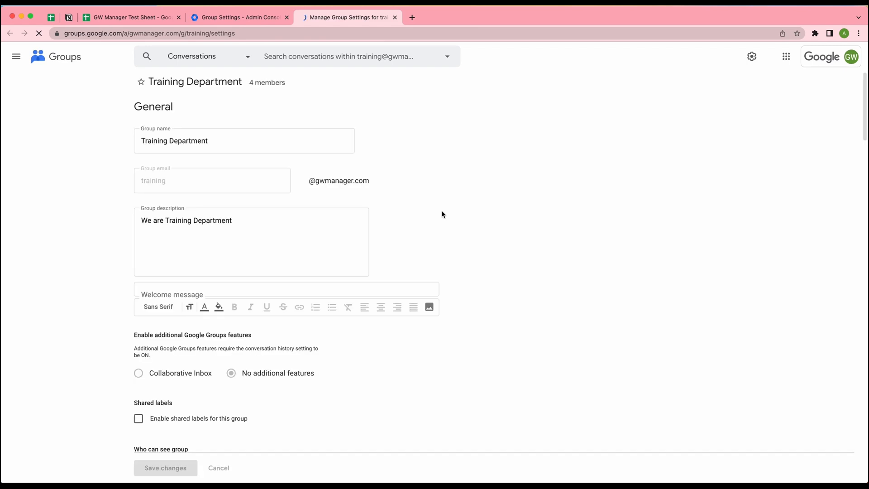
click(56, 267)
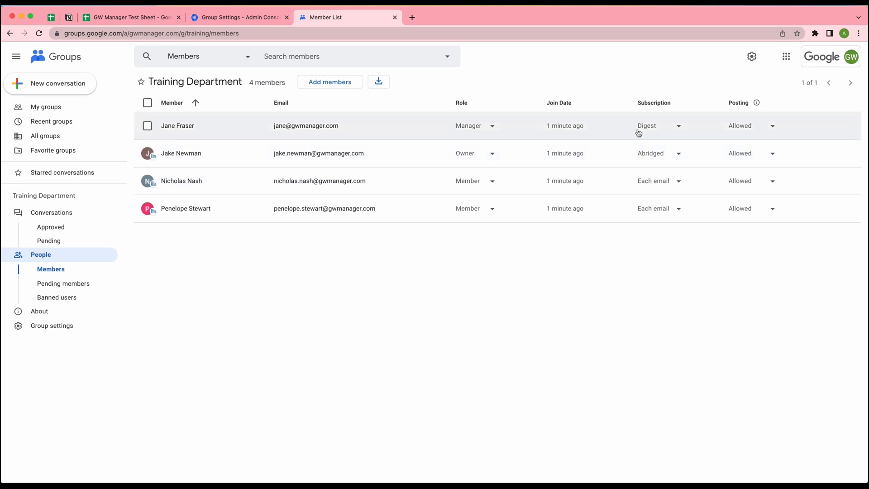
Return to the GW Manager Test Sheet and compare the Training group's Delivery Settings in E10:E11 with the member subscriptions
click(150, 18)
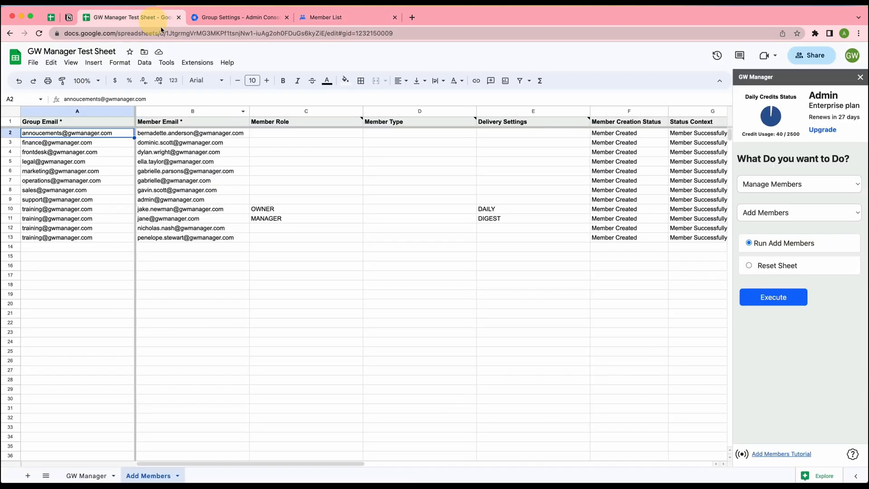
drag(493, 208, 498, 220)
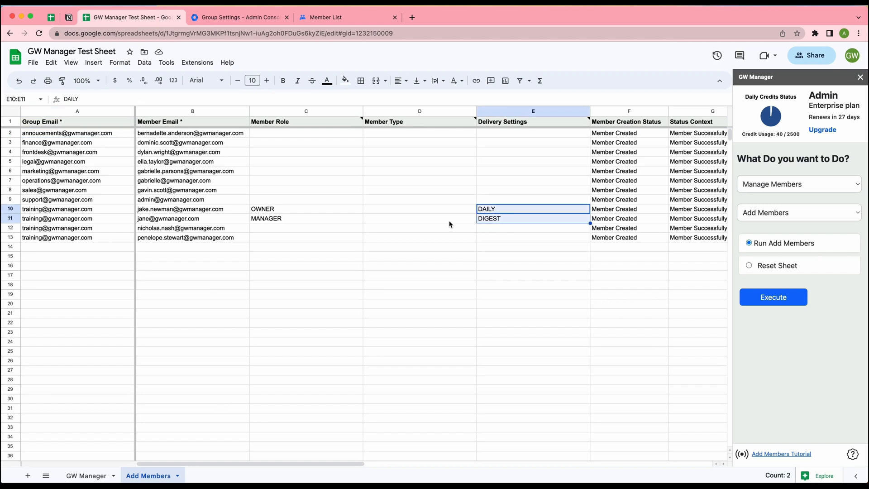
click(449, 224)
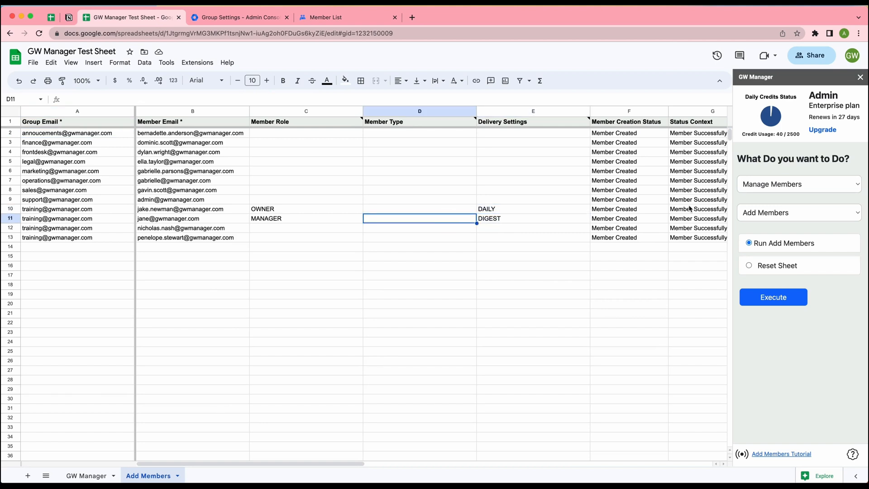
Browse the GW Manager add-on's features, switching to Manage Group Settings and back to Manage Members
click(767, 185)
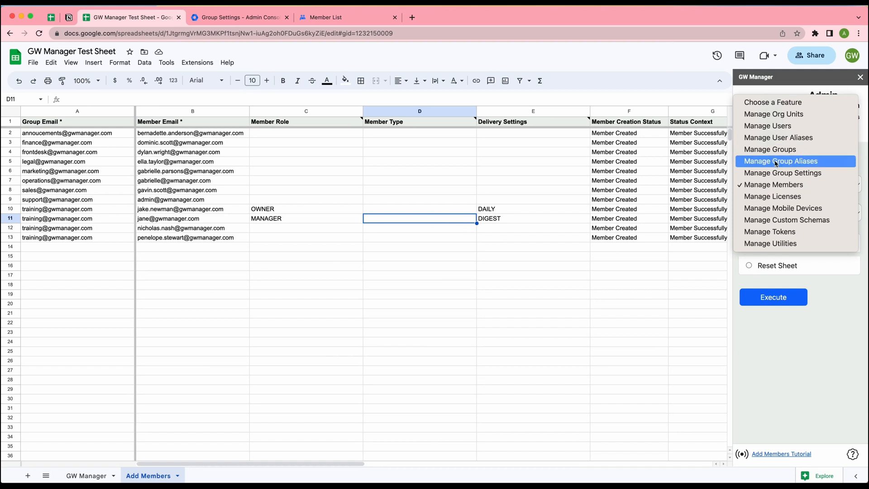
click(769, 176)
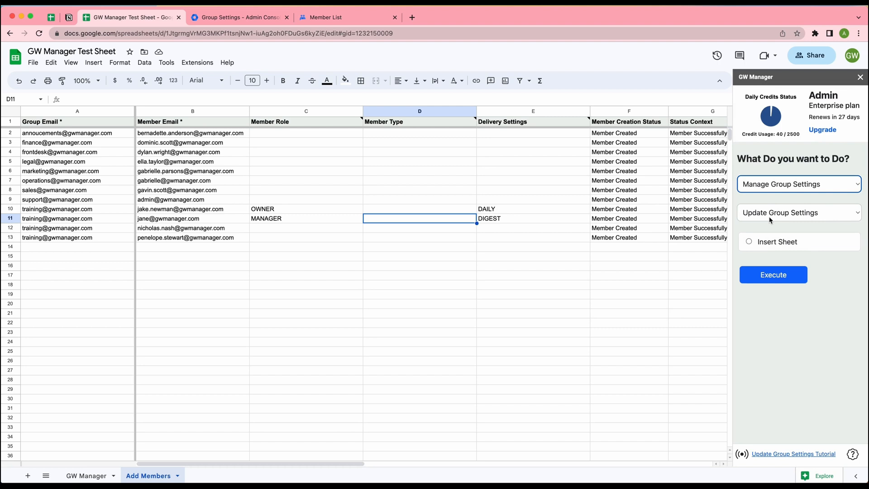
click(768, 188)
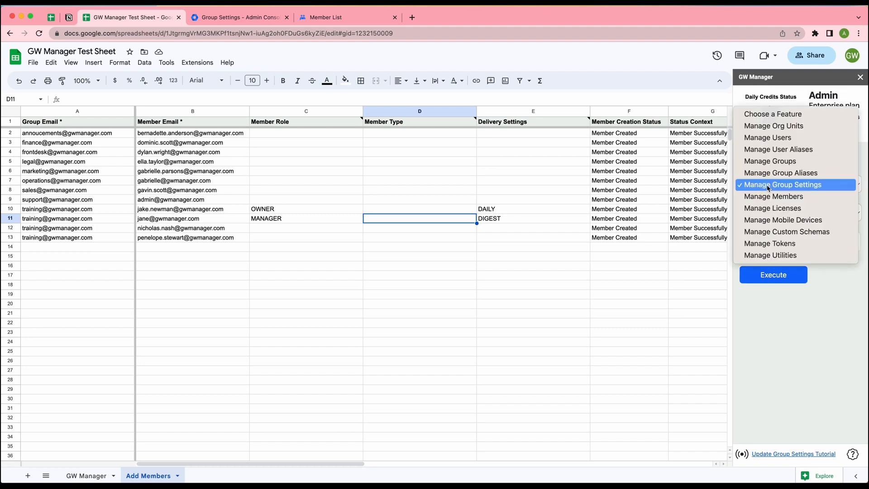
click(765, 196)
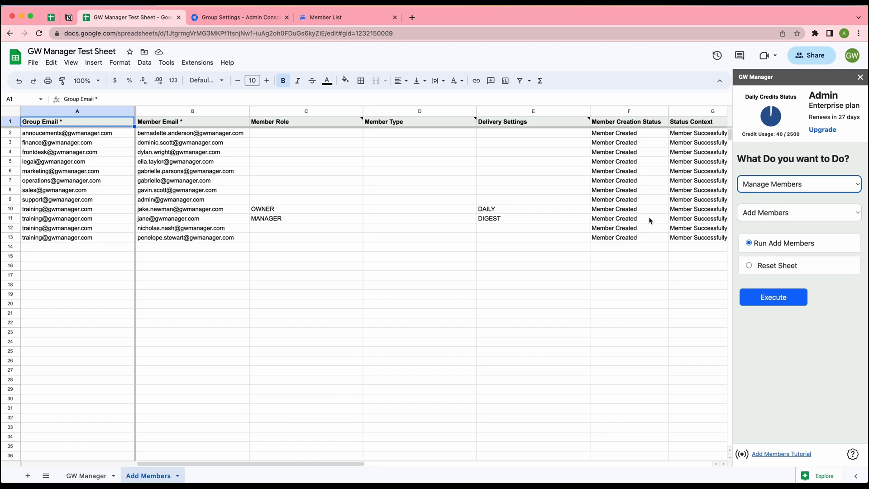
click(826, 189)
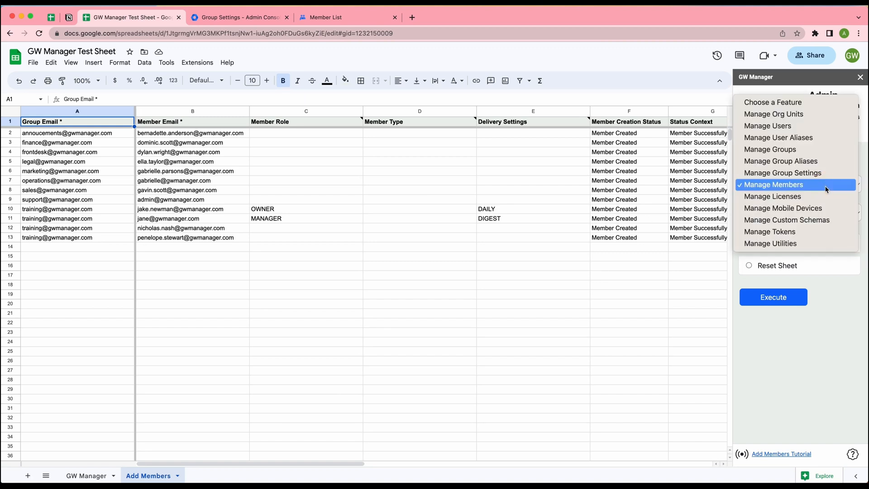